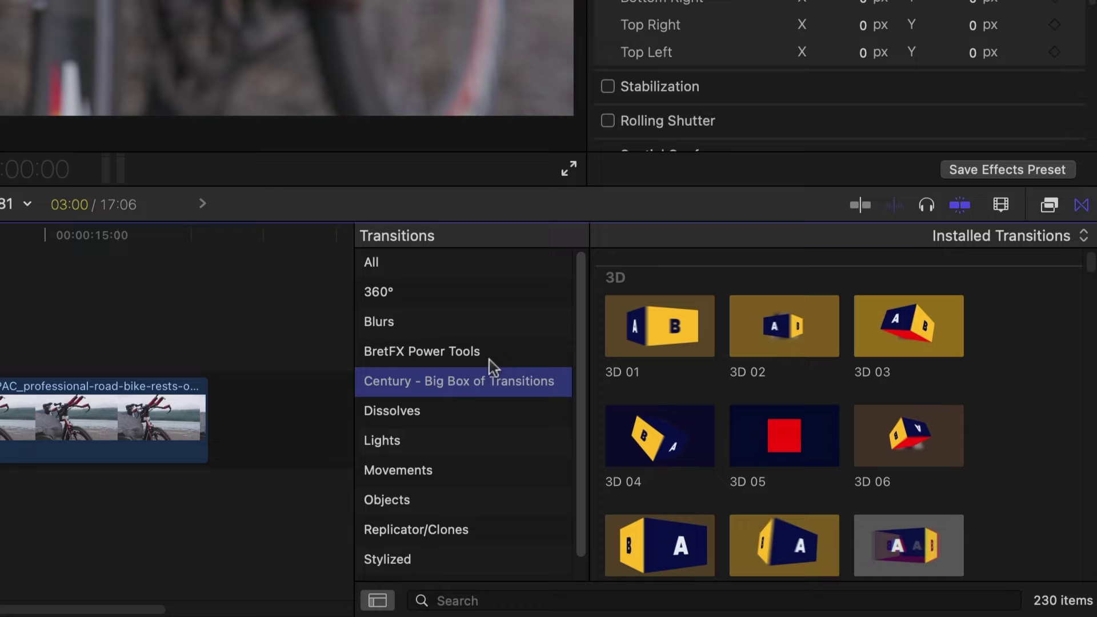
Hide the transition category list and scroll through the Big Box thumbnails.
{"action": "left_click", "coordinate": [377, 600]}
{"action": "left_click_drag", "start_coordinate": [1089, 272], "coordinate": [1091, 345]}
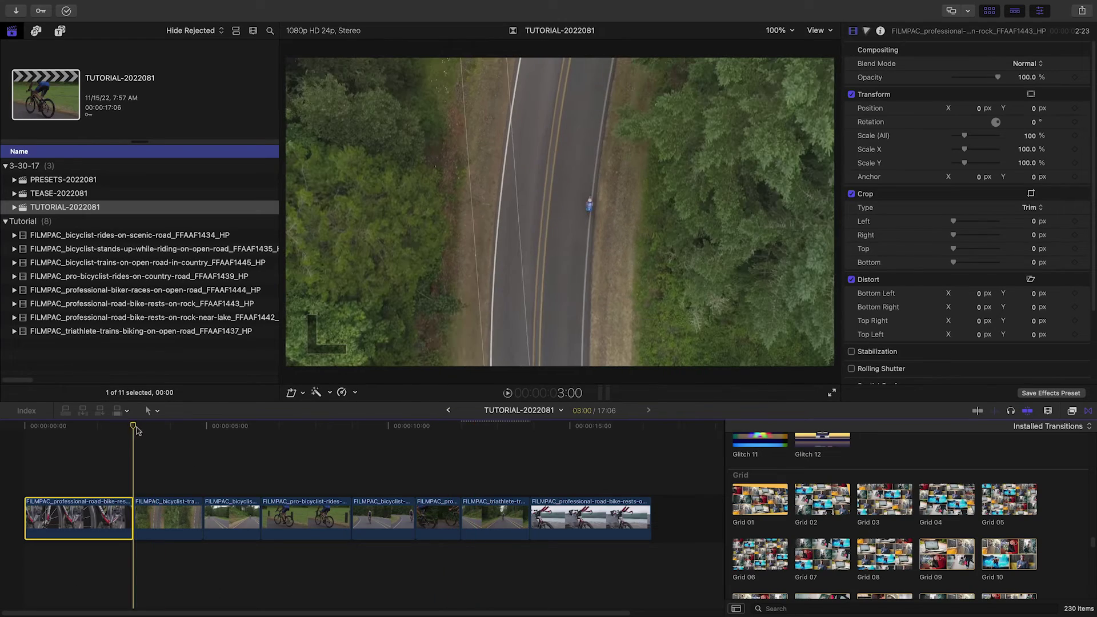
Close the Colors window and raise the 3D 02 teal background to 100% opacity.
{"action": "scroll", "coordinate": [813, 475], "scroll_direction": "up", "scroll_amount": 10}
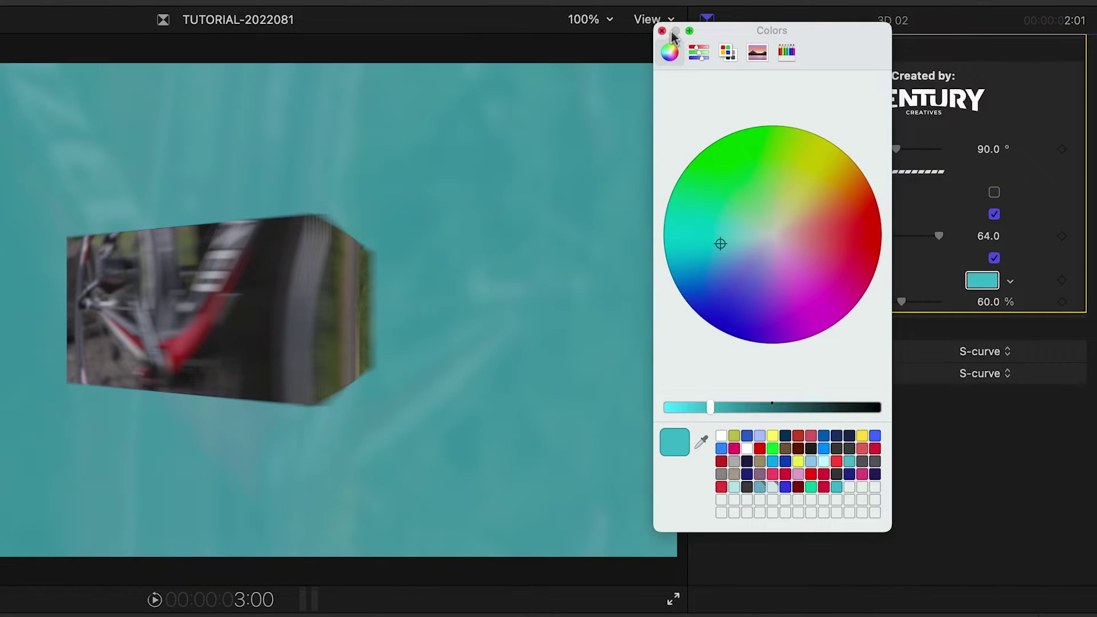
{"action": "left_click", "coordinate": [662, 30]}
{"action": "left_click_drag", "start_coordinate": [901, 302], "coordinate": [939, 302]}
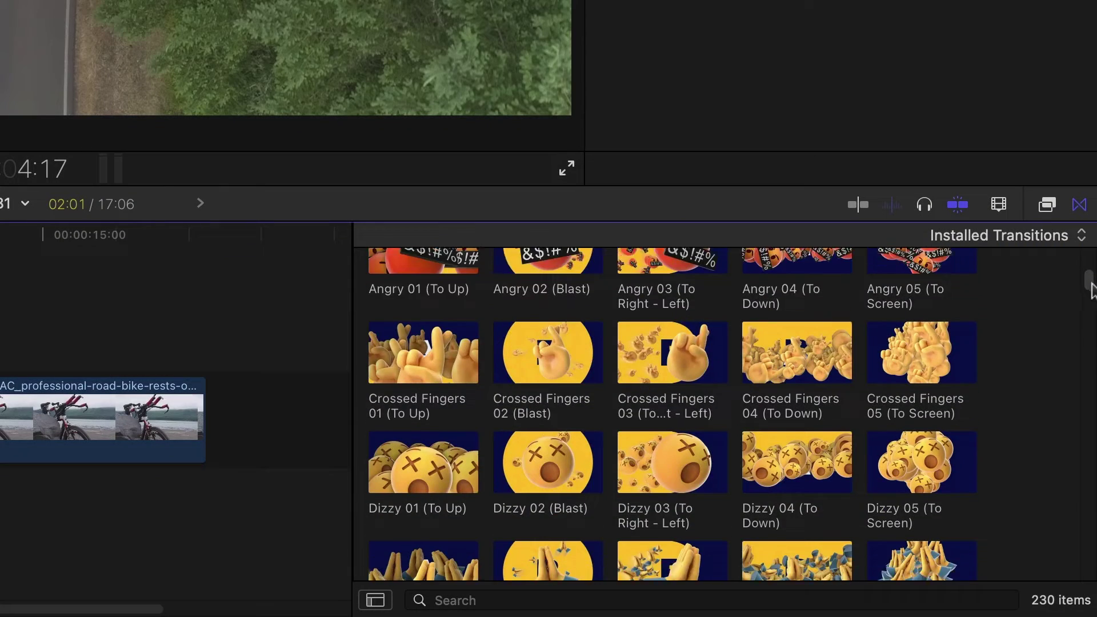
Scroll the transitions browser to bring Flash 01 into view.
{"action": "left_click_drag", "start_coordinate": [1084, 277], "coordinate": [1092, 348]}
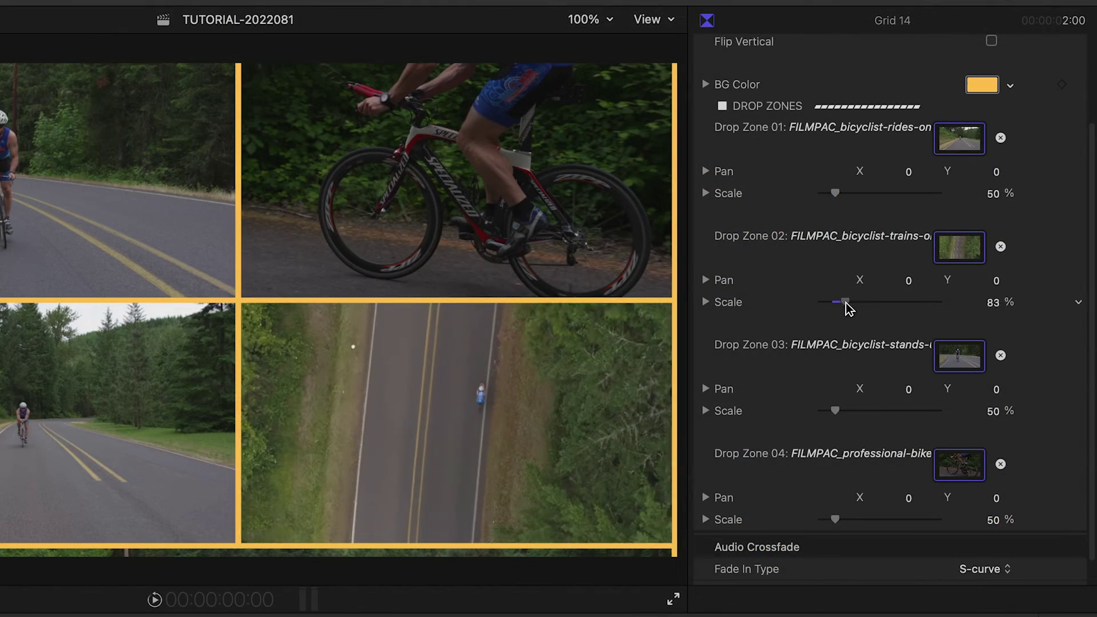
Nudge the Drop Zone 02 clip's scale up slightly.
{"action": "left_click_drag", "start_coordinate": [845, 303], "coordinate": [846, 303]}
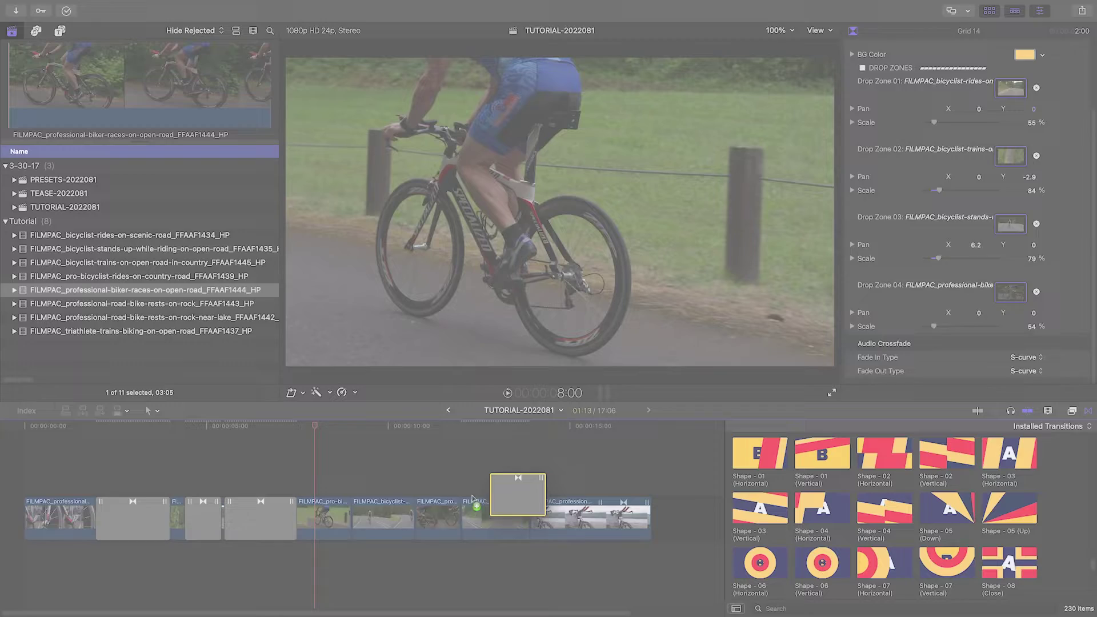
Set Shape - 01's Color 1 to teal and re-enable the angled stripes.
{"action": "left_click", "coordinate": [344, 514]}
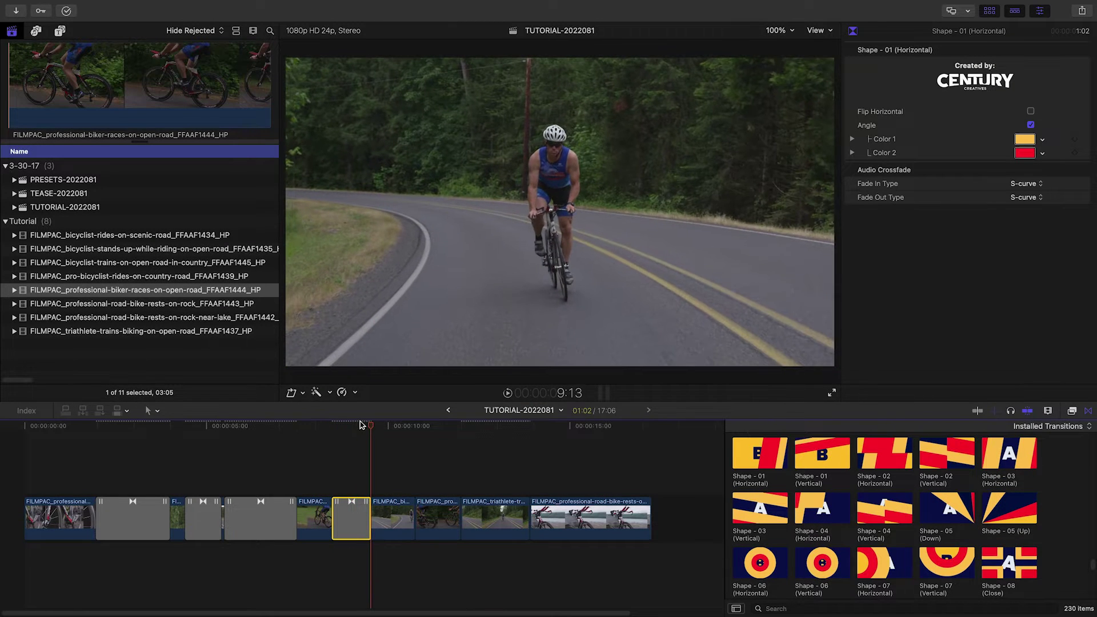
{"action": "left_click", "coordinate": [1024, 139]}
{"action": "left_click", "coordinate": [935, 322]}
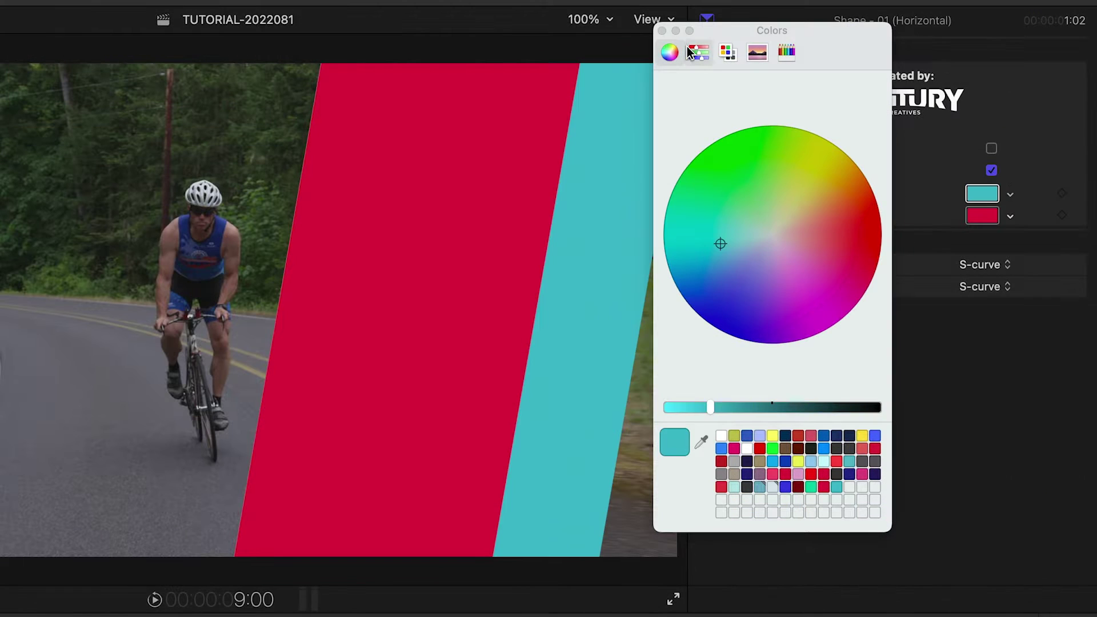
{"action": "left_click", "coordinate": [662, 31]}
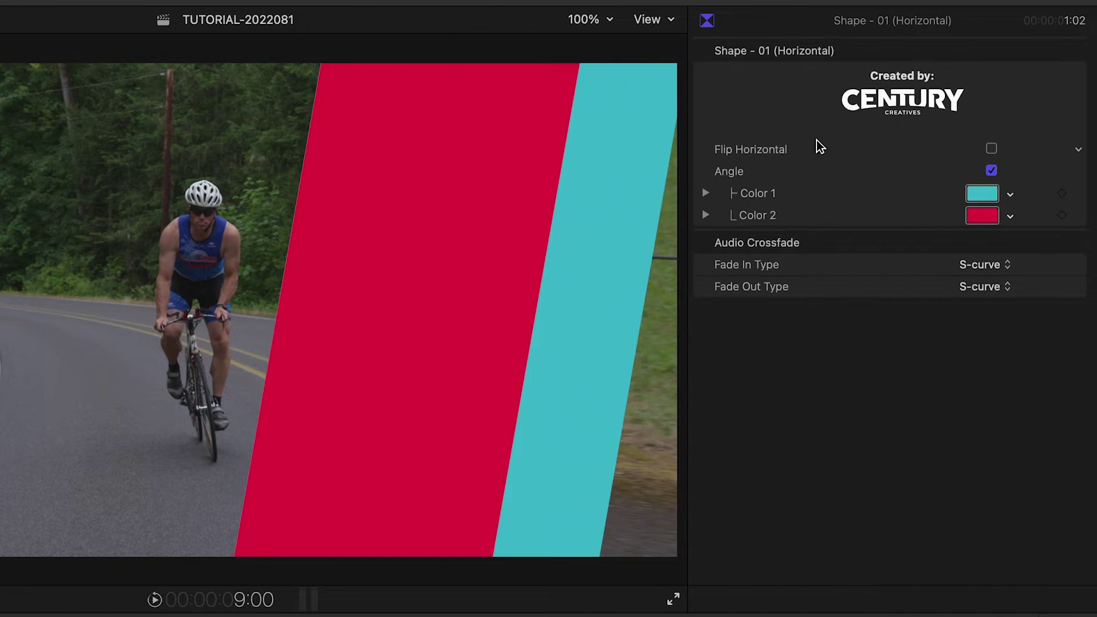
{"action": "left_click", "coordinate": [991, 171]}
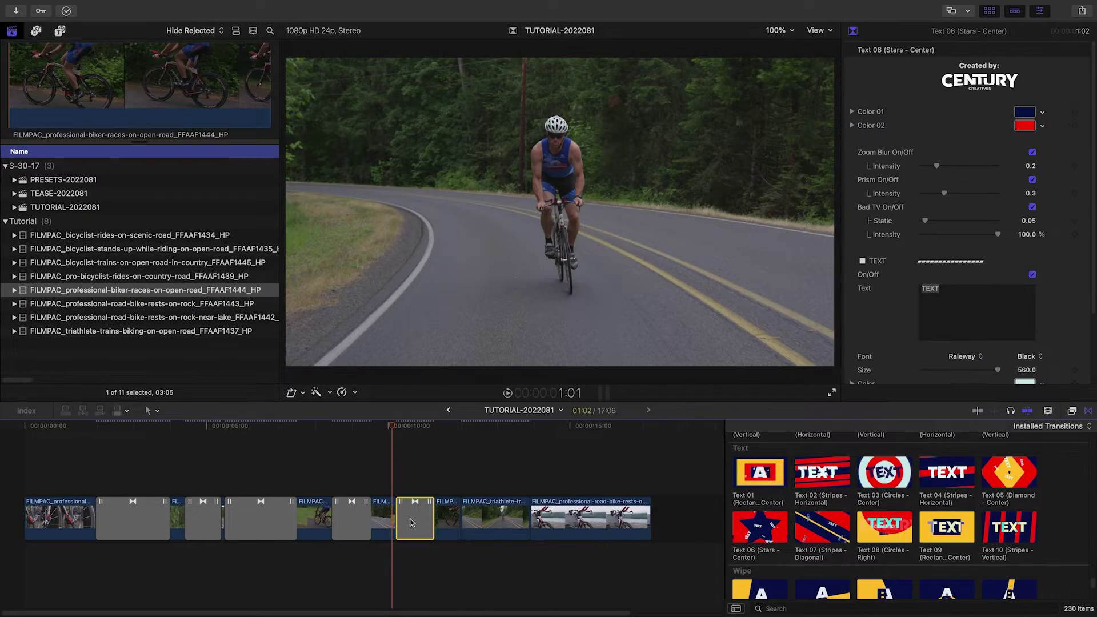
Finish the Text 06 word as RIDE! and increase its Zoom Blur Intensity.
{"action": "left_click", "coordinate": [404, 426]}
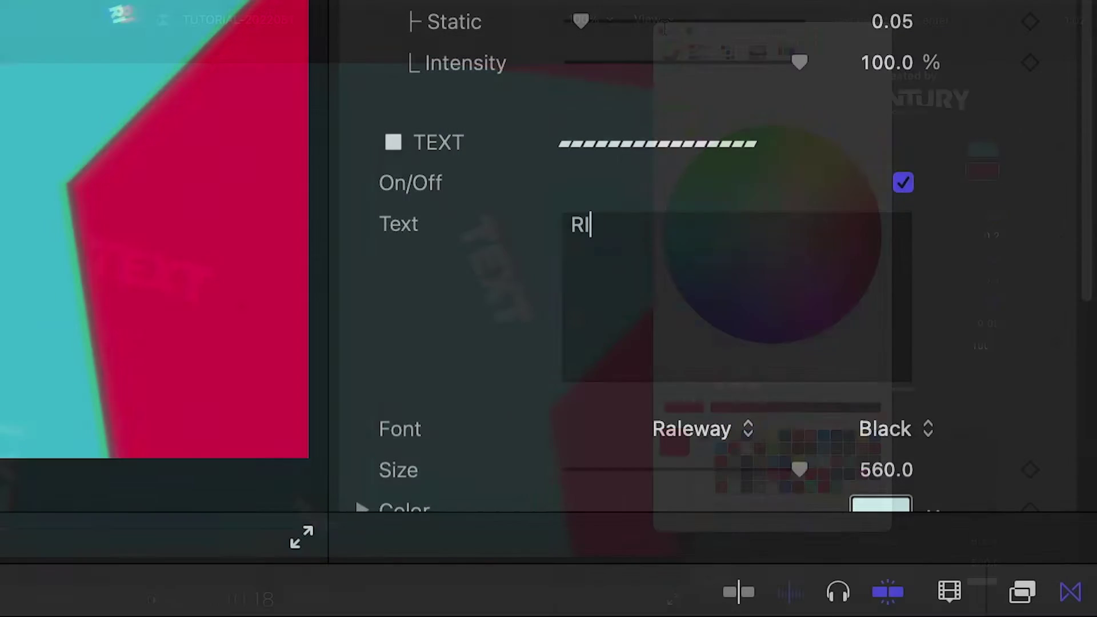
{"action": "type", "text": "DE!"}
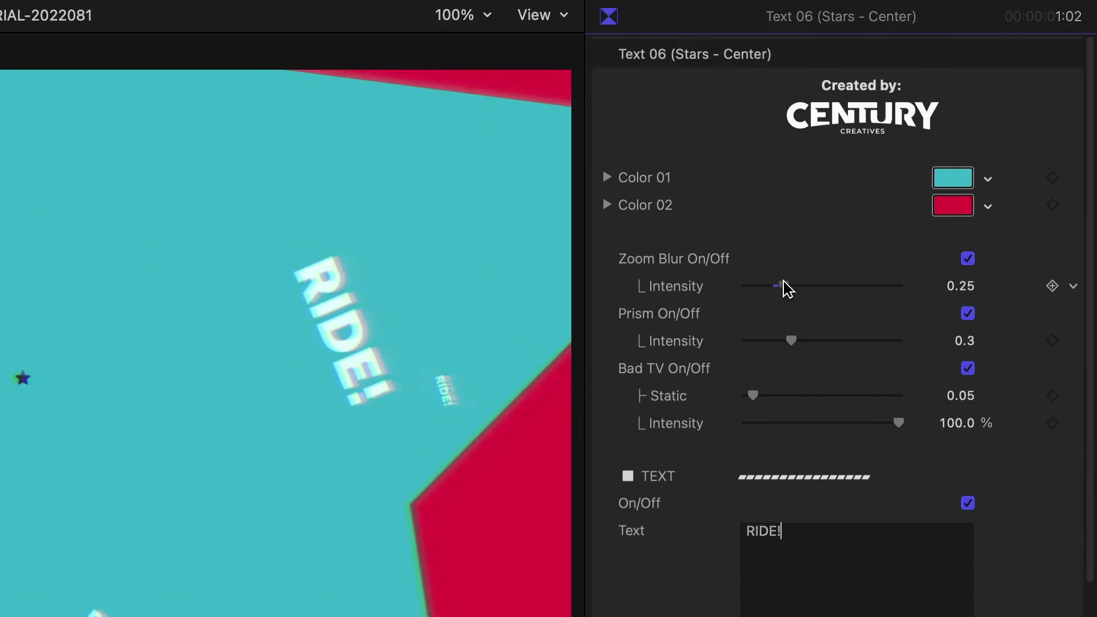
{"action": "left_click_drag", "start_coordinate": [783, 286], "coordinate": [877, 290]}
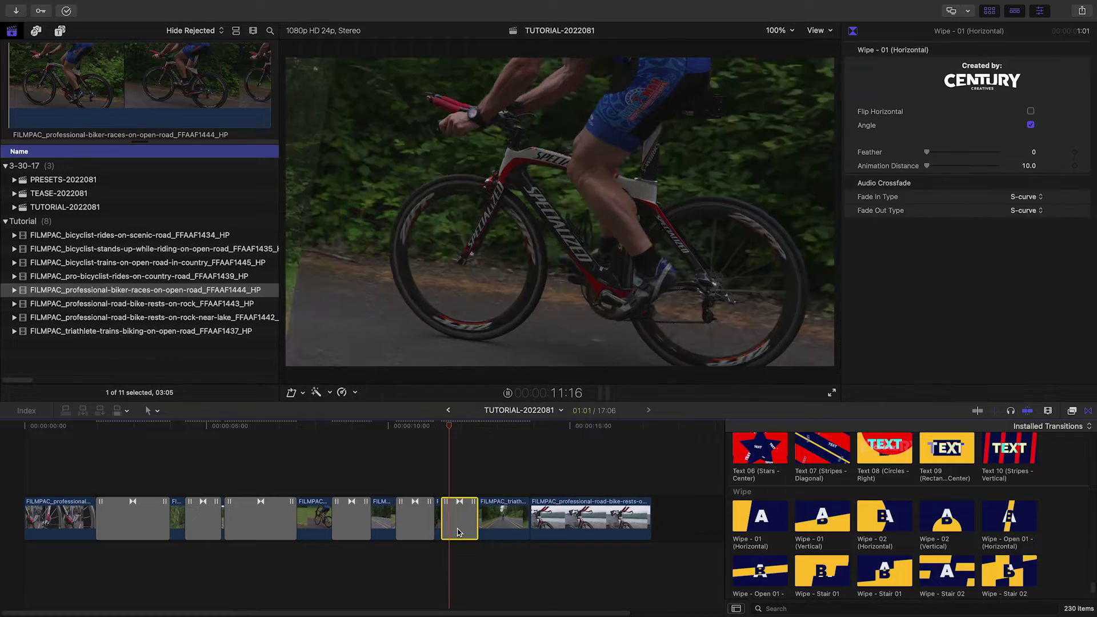
Leave Wipe - 01 unmirrored and soften its feather to about 130.
{"action": "left_click", "coordinate": [461, 429]}
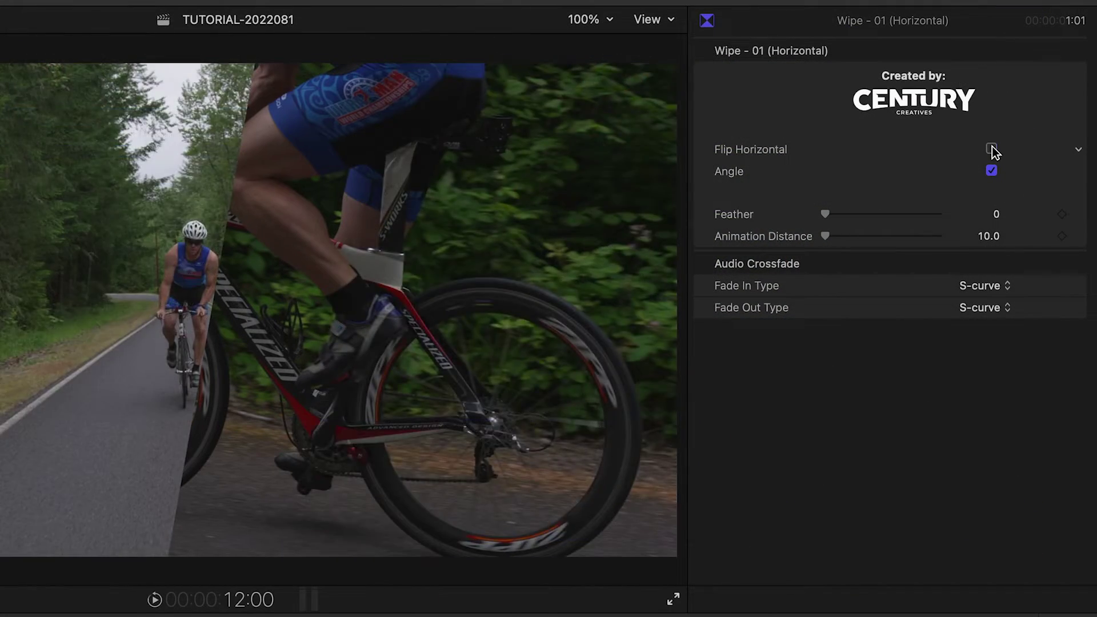
{"action": "left_click", "coordinate": [1031, 112]}
{"action": "left_click", "coordinate": [992, 149]}
{"action": "mouse_move", "coordinate": [851, 258]}
{"action": "left_mouse_down"}
{"action": "mouse_move", "coordinate": [886, 264]}
{"action": "mouse_move", "coordinate": [816, 274]}
{"action": "mouse_move", "coordinate": [900, 277]}
{"action": "mouse_move", "coordinate": [851, 277]}
{"action": "left_mouse_up"}
{"action": "key", "text": "space"}
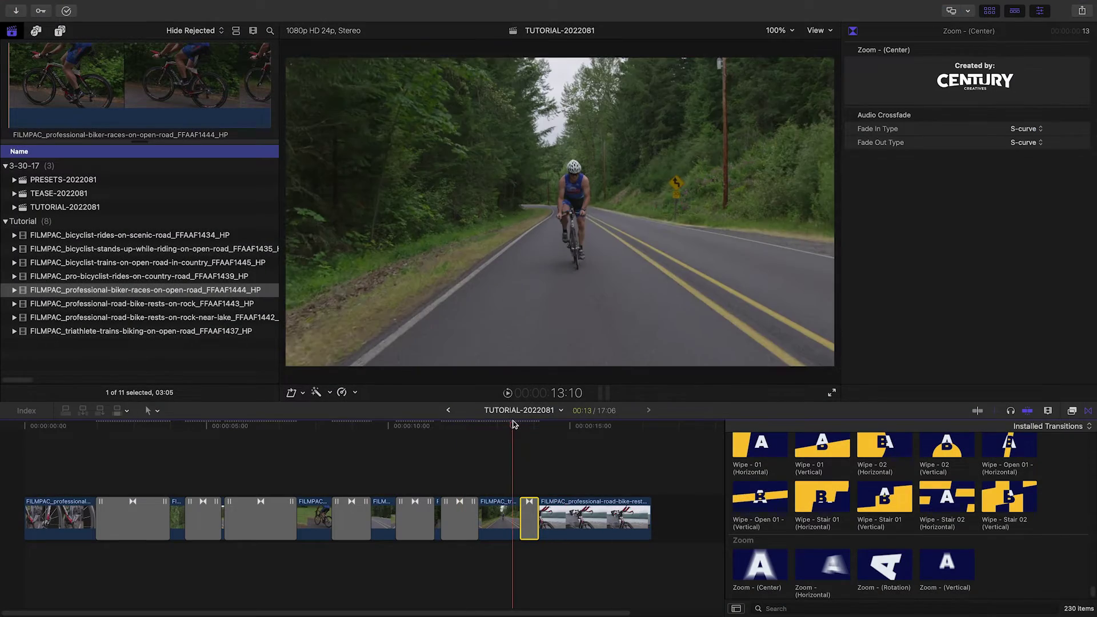